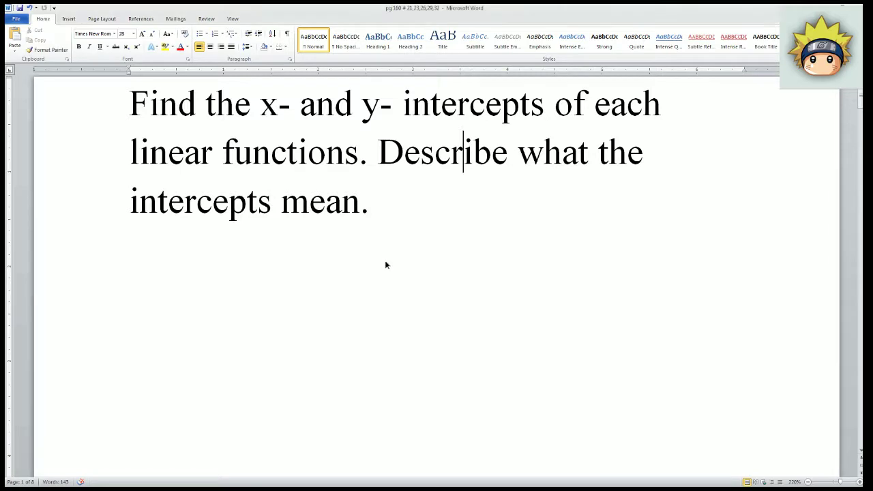
Paste the blank cover picture below the instructions and move it down to uncover the x-intercept definition.
key(ctrl+v)
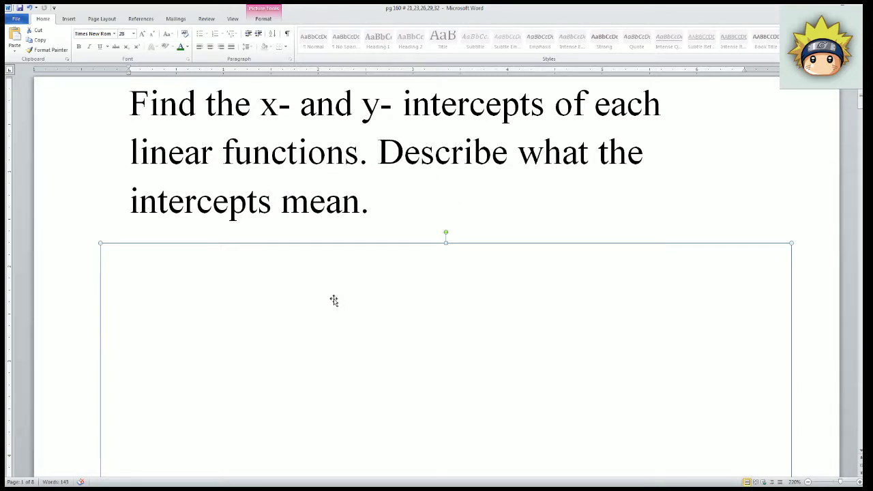
click(470, 184)
scroll(470, 184, down, 3)
click(390, 243)
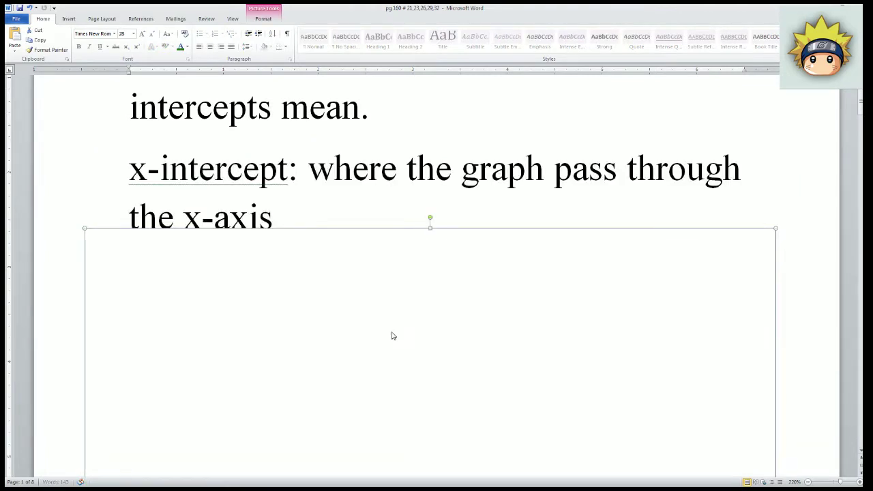
scroll(393, 316, up, 3)
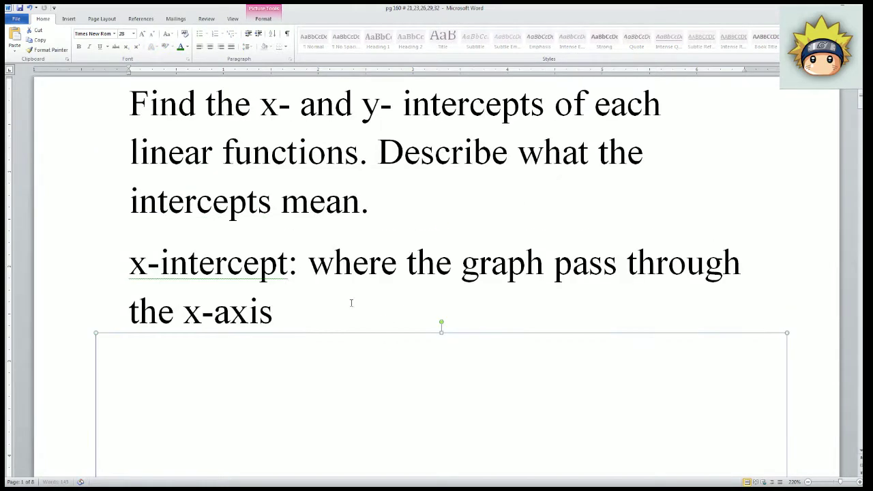
Format the term "x-intercept" at the start of its definition in red italics.
drag(288, 265, 129, 264)
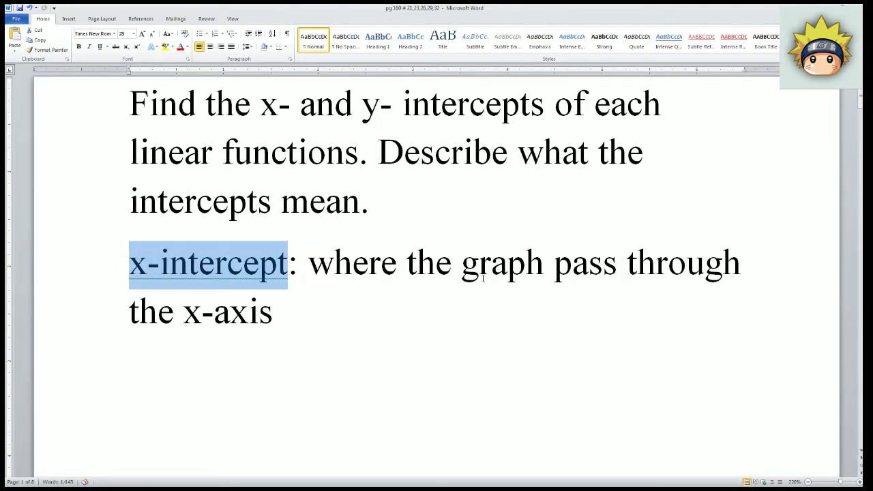
click(187, 47)
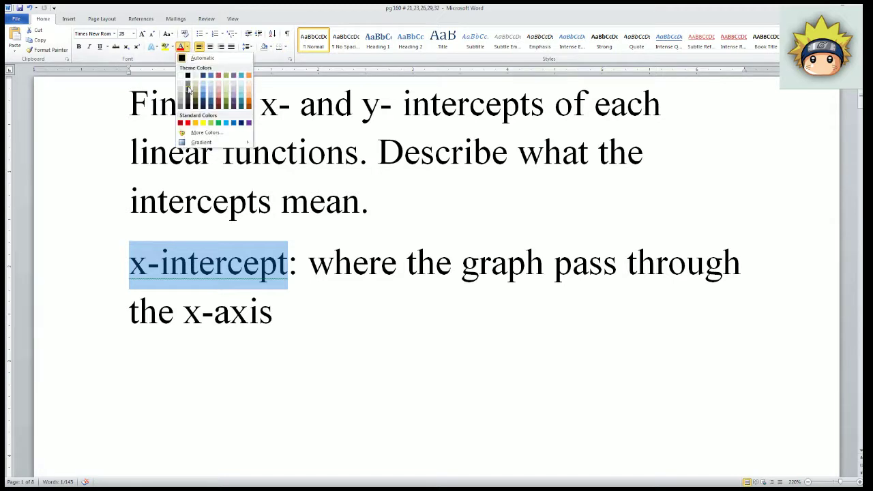
click(188, 123)
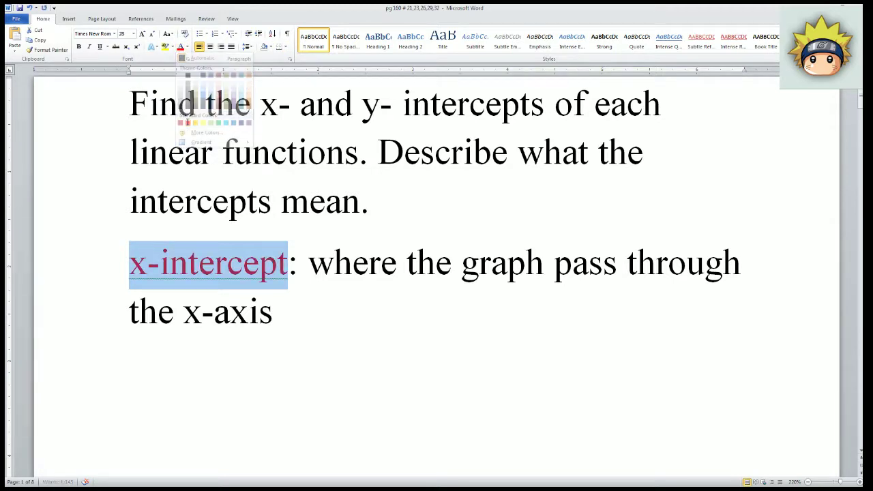
click(89, 47)
click(382, 228)
Uncover the y-intercept definition from under the blank picture and format the term "y-intercept" in red italics.
scroll(352, 312, down, 2)
click(352, 313)
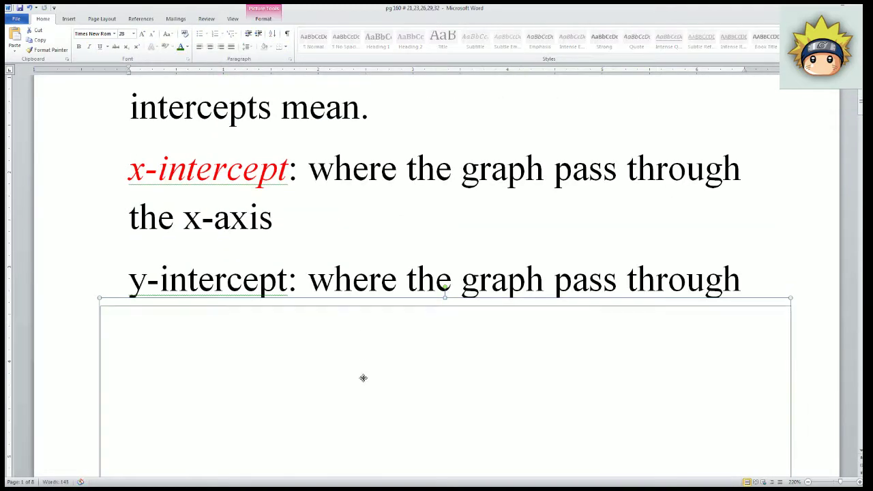
drag(298, 282, 131, 283)
click(291, 284)
drag(288, 281, 128, 281)
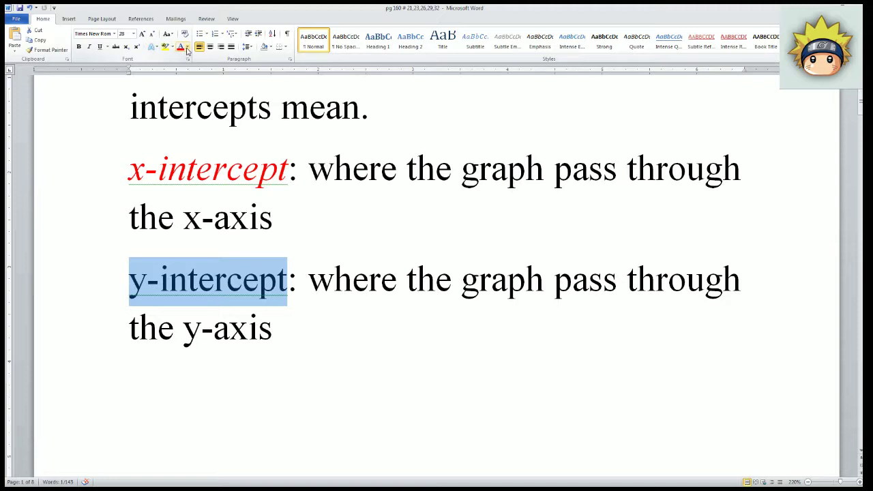
click(91, 52)
click(180, 46)
Move the blank cover picture down the page to uncover the whole Descent of Eagle graph of problem 21.
click(421, 420)
scroll(403, 394, down, 2)
drag(421, 259, 432, 444)
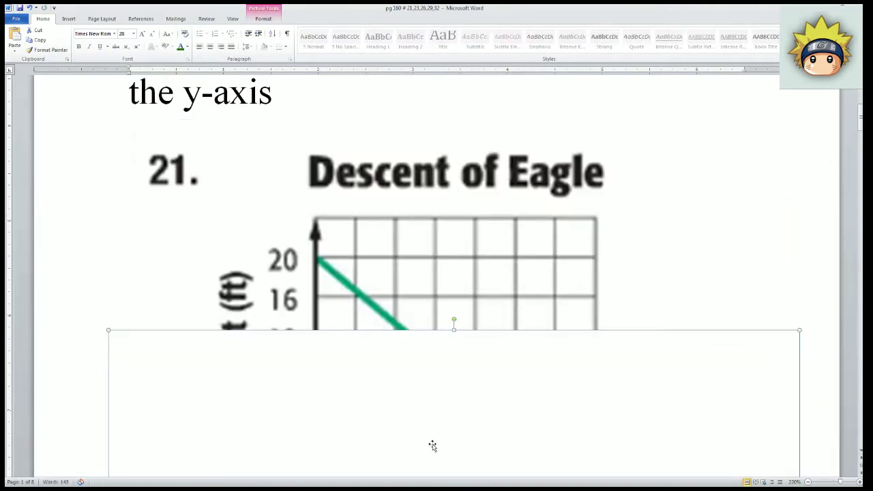
drag(420, 371, 414, 461)
scroll(418, 414, down, 2)
drag(447, 311, 454, 360)
drag(423, 326, 425, 327)
click(425, 327)
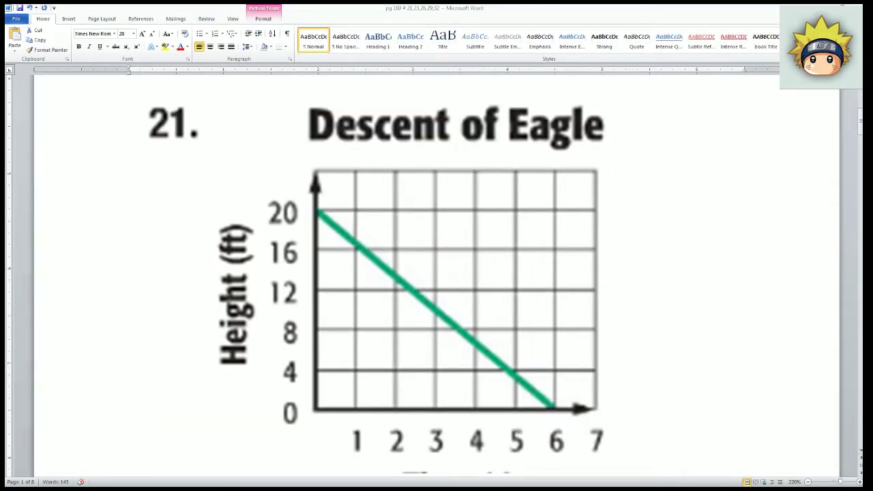
Position the Paint window with the Descent of Eagle graph over the document, next to the x- and y-intercept definitions.
mouse_move(471, 89)
mouse_down()
mouse_move(491, 83)
mouse_move(534, 102)
mouse_up()
mouse_move(388, 105)
mouse_down()
mouse_move(501, 140)
mouse_move(1, 182)
mouse_move(2, 153)
mouse_up()
click(476, 346)
scroll(475, 346, up, 1)
scroll(476, 346, up, 4)
scroll(474, 351, down, 3)
scroll(476, 347, up, 1)
mouse_move(1, 170)
mouse_down()
mouse_move(795, 367)
mouse_move(396, 266)
mouse_move(405, 256)
mouse_move(375, 151)
mouse_move(451, 177)
mouse_move(439, 157)
mouse_up()
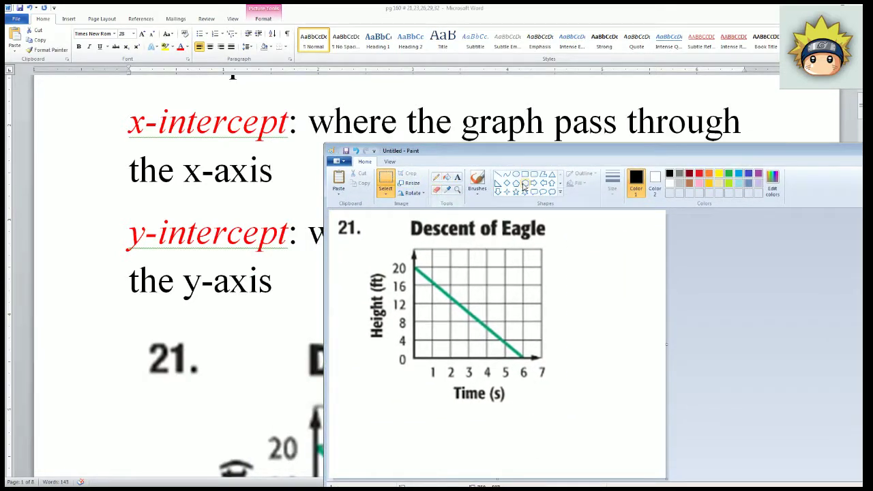
Set the secondary color to red and draw a black line along the graph's x-axis, extending beyond both ends.
click(477, 182)
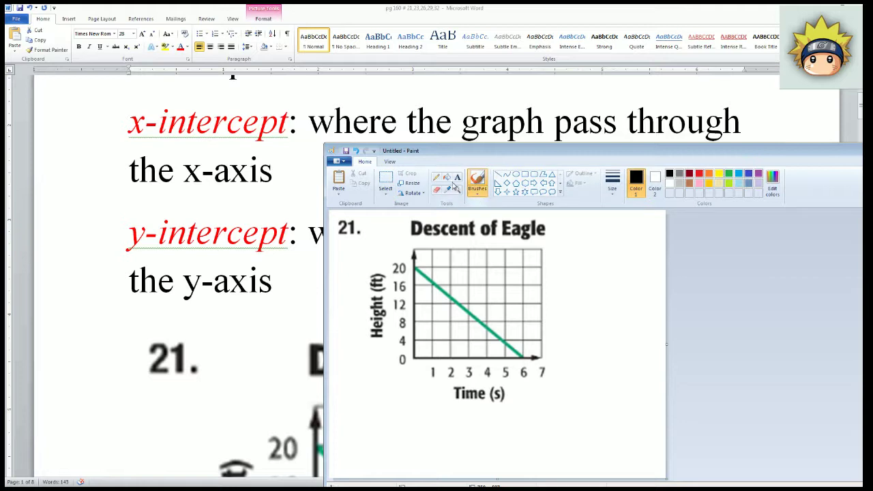
click(515, 175)
click(652, 182)
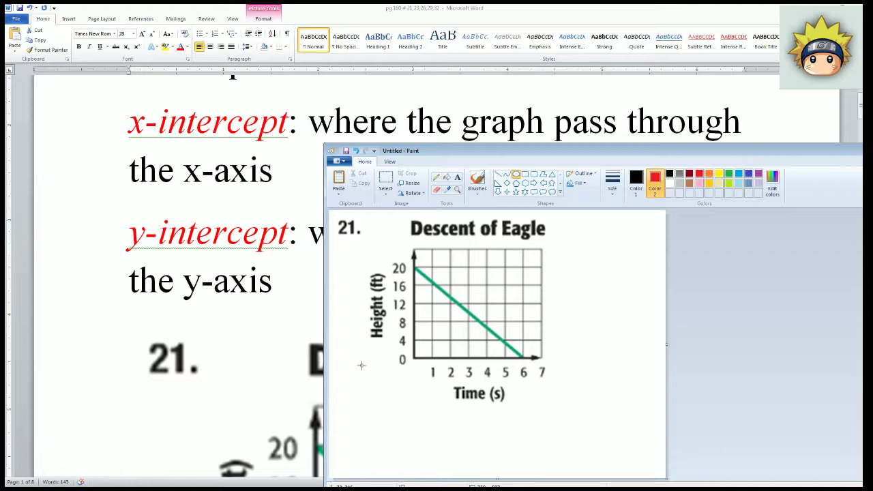
click(497, 174)
drag(367, 360, 631, 355)
Mark the x-intercept with a solid red circle at 6 on the time axis and handwrite (6, 0) beside it in red.
click(516, 175)
click(635, 182)
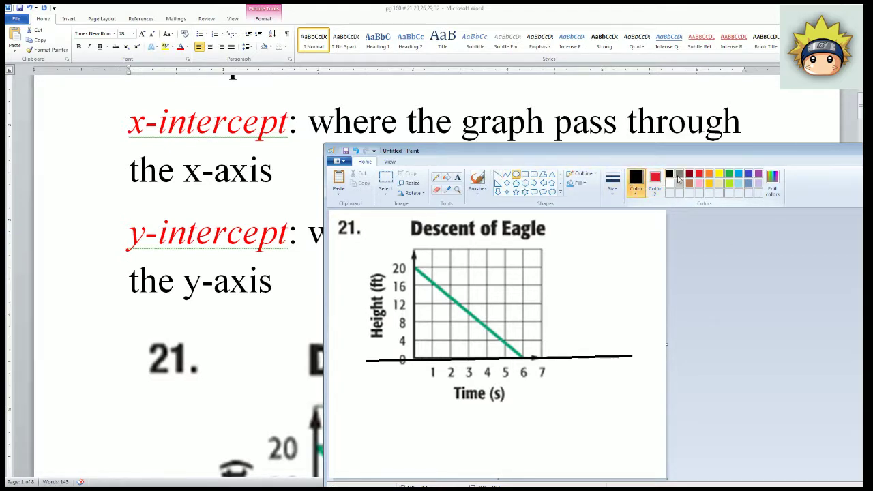
click(698, 174)
drag(525, 363, 530, 367)
key(ctrl+z)
click(577, 182)
drag(516, 352, 530, 366)
click(539, 401)
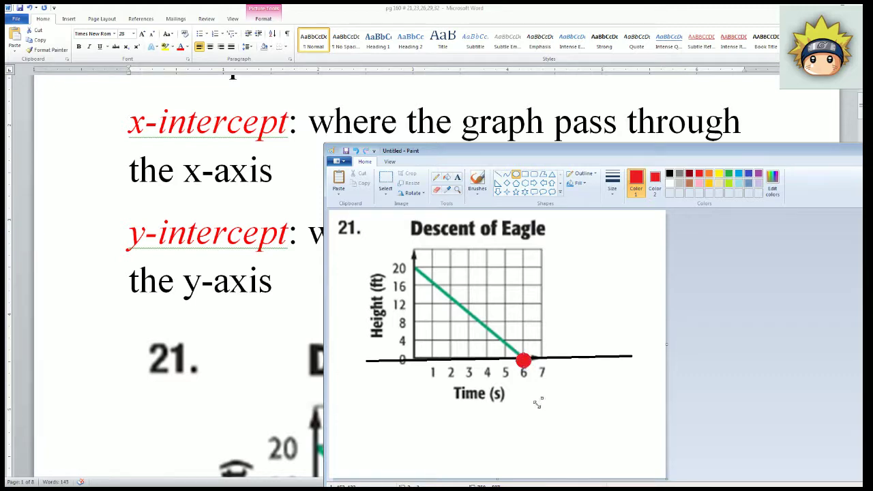
click(435, 176)
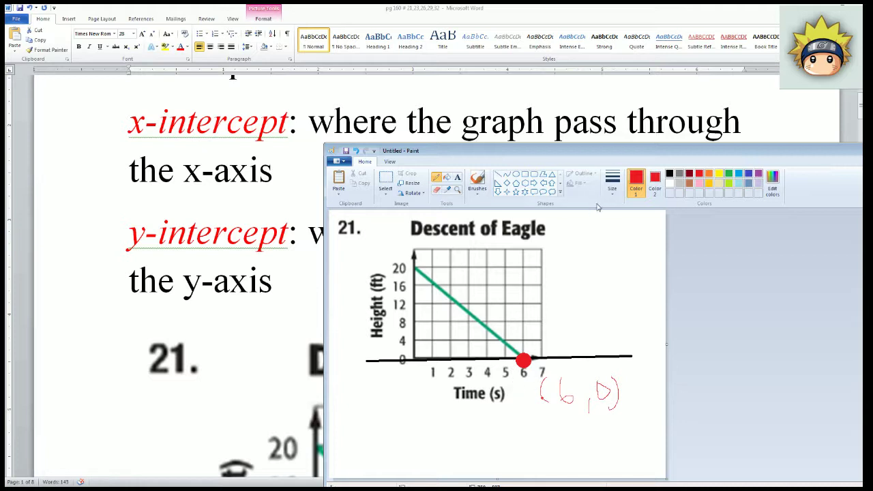
click(516, 174)
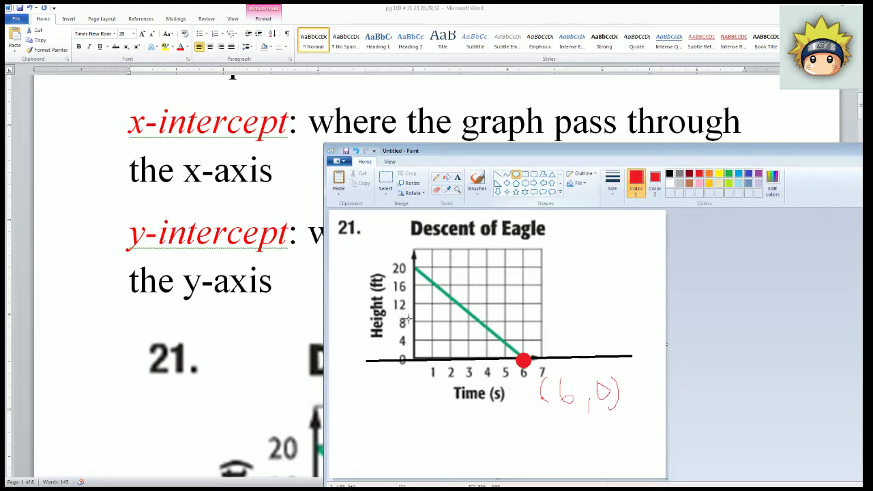
drag(404, 261, 412, 269)
key(ctrl+z)
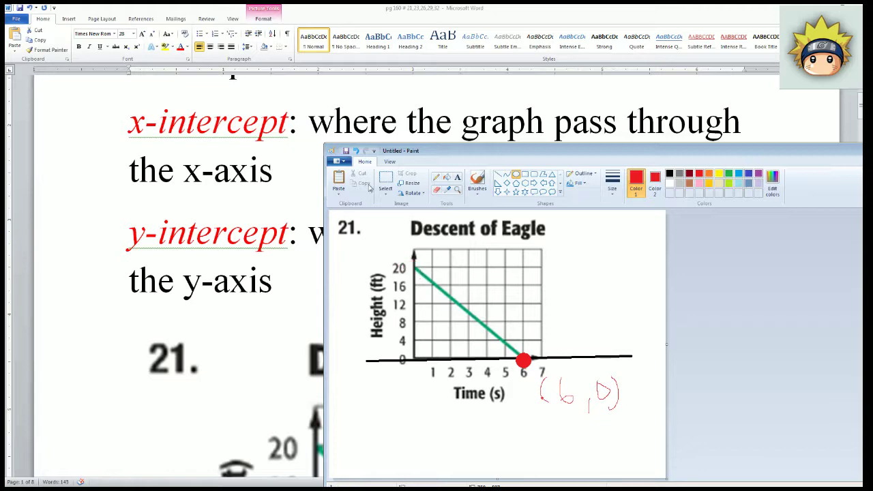
Move the Paint window up and draw a black line along the graph's y-axis, extending beyond both ends.
mouse_move(439, 150)
mouse_down()
mouse_move(267, 282)
mouse_move(384, 263)
mouse_move(563, 259)
mouse_move(268, 318)
mouse_move(335, 335)
mouse_move(448, 187)
mouse_move(432, 115)
mouse_up()
click(663, 138)
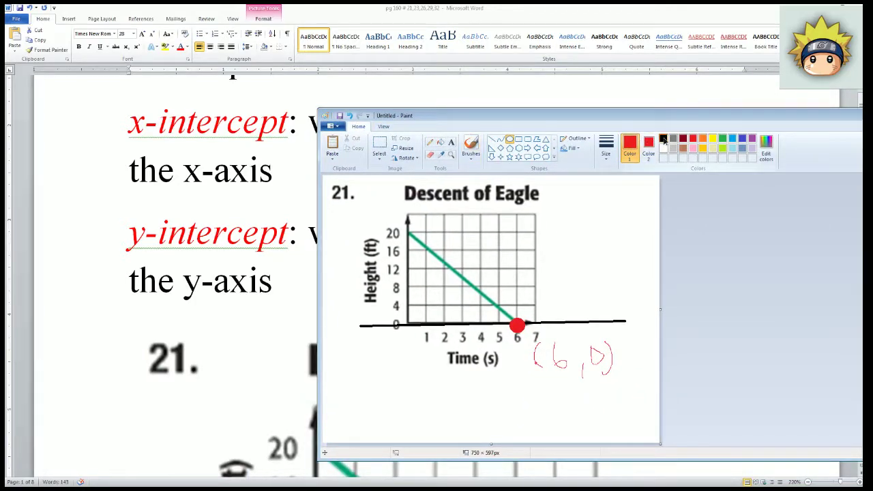
click(494, 139)
drag(409, 183, 408, 380)
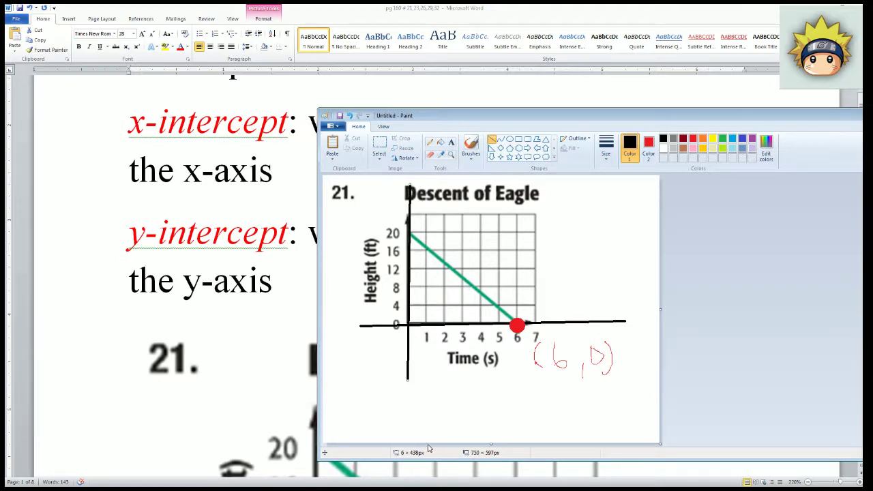
Mark the y-intercept with a solid red circle at 20 on the height axis and handwrite (0, 20) beside it.
click(509, 139)
click(692, 139)
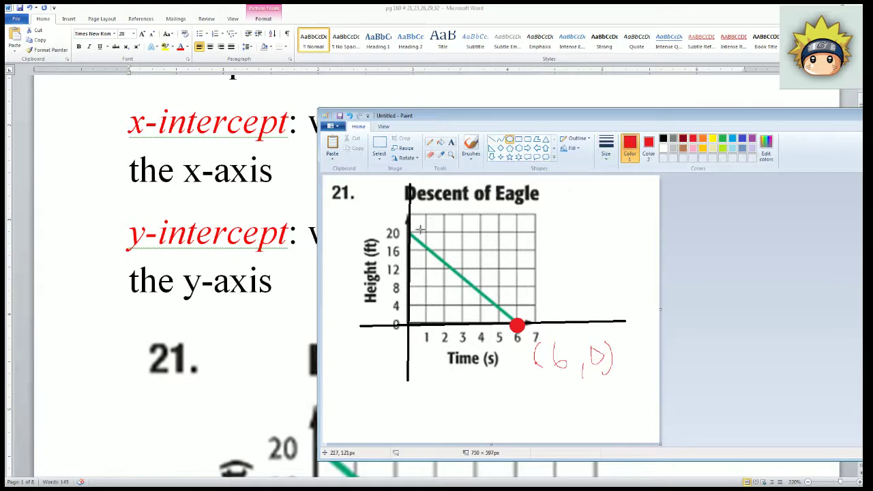
drag(400, 224, 419, 244)
click(429, 143)
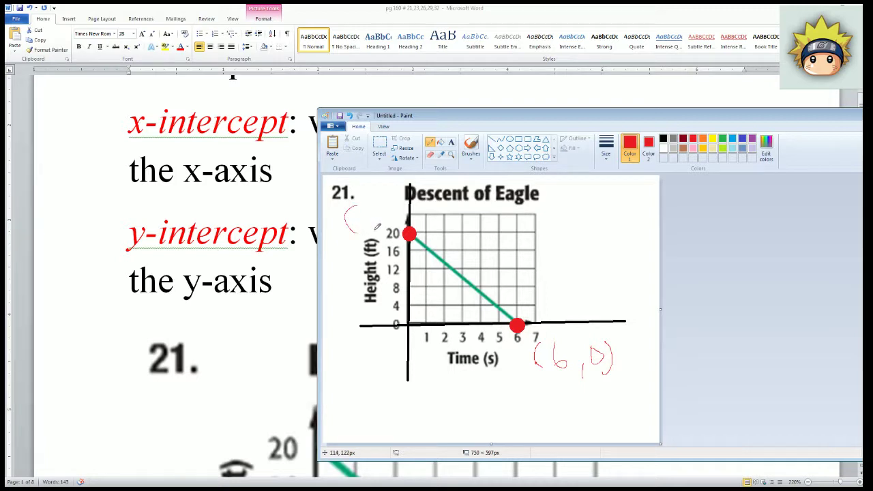
drag(367, 211, 375, 220)
Move the Paint window out of the way and shrink the Descent of Eagle graph in the Word document.
mouse_move(432, 109)
mouse_down()
mouse_move(527, 95)
mouse_move(433, 98)
mouse_up()
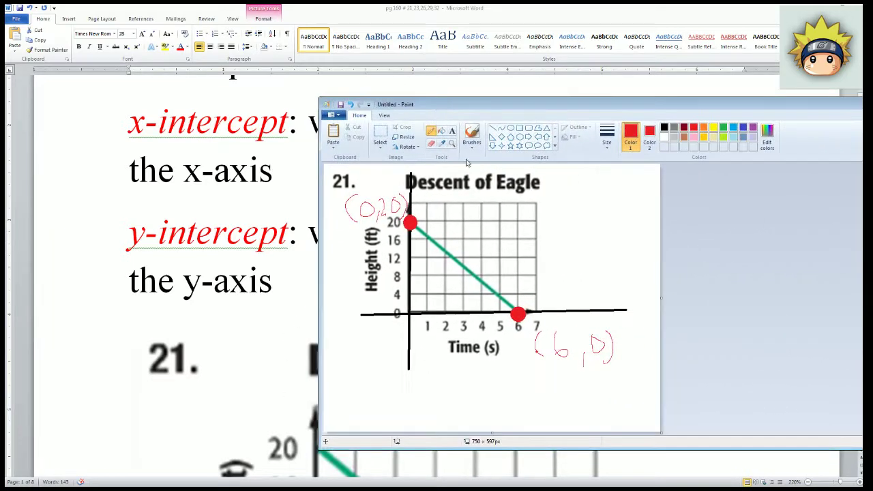
mouse_move(512, 107)
mouse_down()
mouse_move(374, 140)
mouse_move(394, 99)
mouse_move(0, 148)
mouse_up()
click(536, 405)
scroll(525, 399, down, 7)
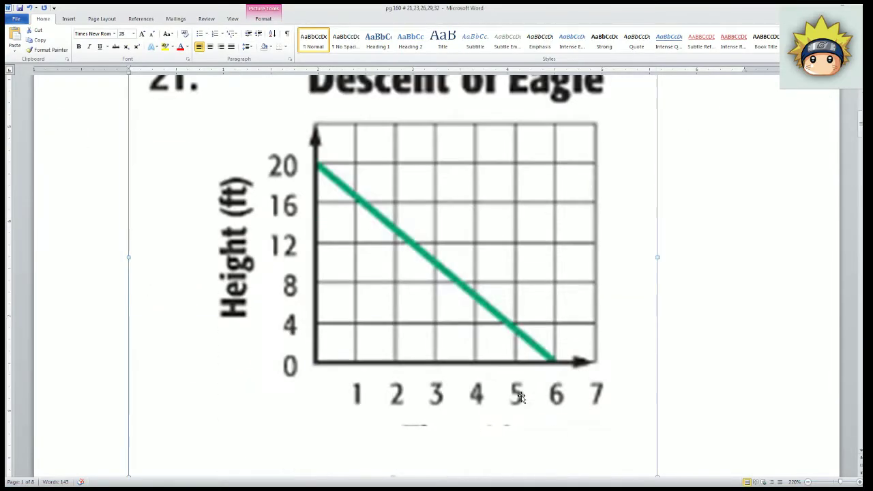
scroll(544, 391, up, 8)
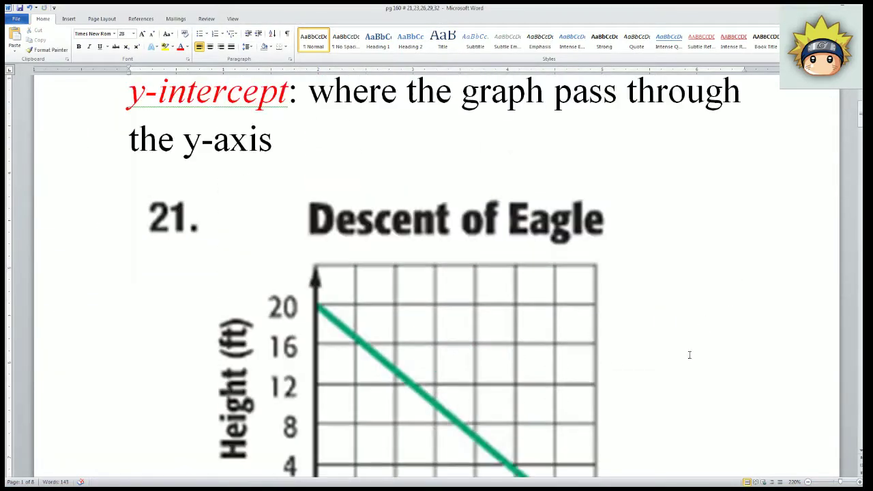
scroll(553, 368, down, 3)
scroll(493, 331, up, 5)
click(127, 180)
drag(127, 179, 370, 300)
scroll(567, 291, down, 4)
click(563, 292)
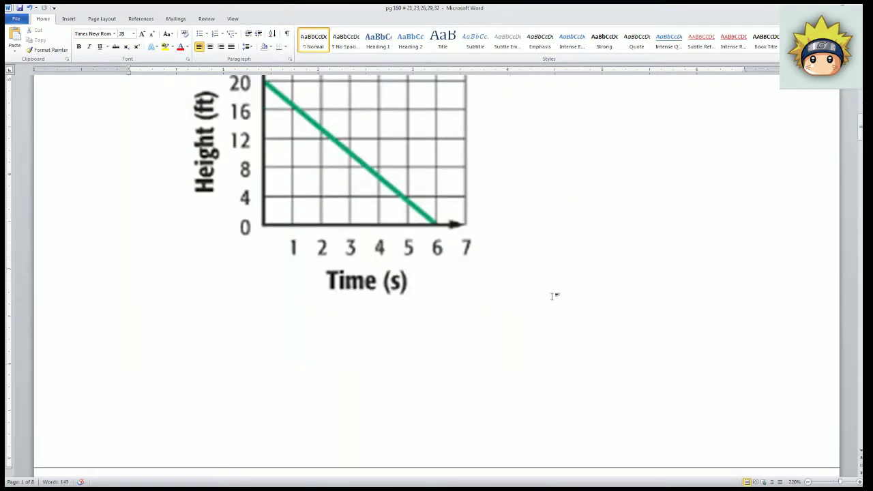
Shrink the Descent of Eagle graph further so it sits under the definitions, and place the cursor on the line below it.
scroll(519, 318, down, 1)
scroll(519, 318, down, 1)
scroll(440, 275, up, 5)
scroll(456, 338, up, 5)
scroll(457, 341, down, 8)
scroll(457, 341, down, 3)
drag(413, 228, 400, 403)
scroll(398, 406, up, 1)
click(249, 286)
click(234, 300)
click(362, 290)
scroll(409, 328, up, 2)
scroll(495, 461, down, 1)
scroll(493, 412, down, 1)
drag(510, 340, 394, 244)
scroll(408, 314, up, 5)
scroll(408, 314, down, 3)
click(298, 373)
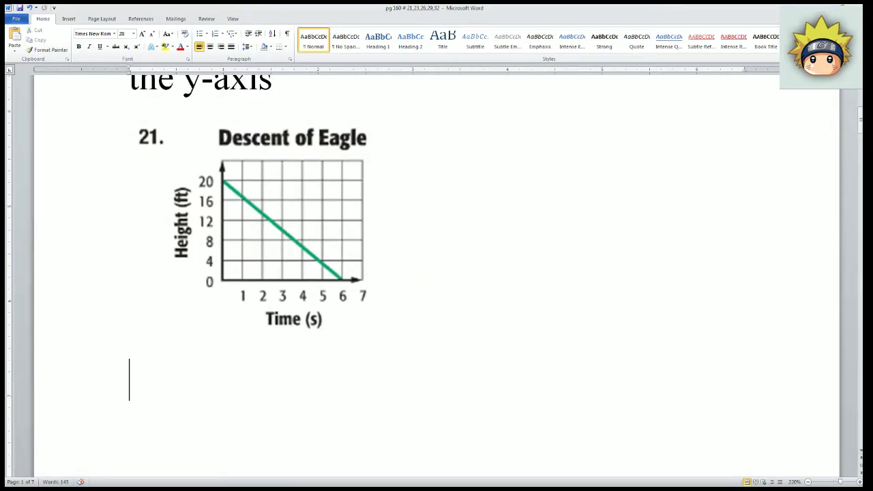
Check the marked points in Paint and write "x- intercept ( 6, 0)" below the graph in the Word document.
key(alt+Tab)
drag(527, 185, 541, 143)
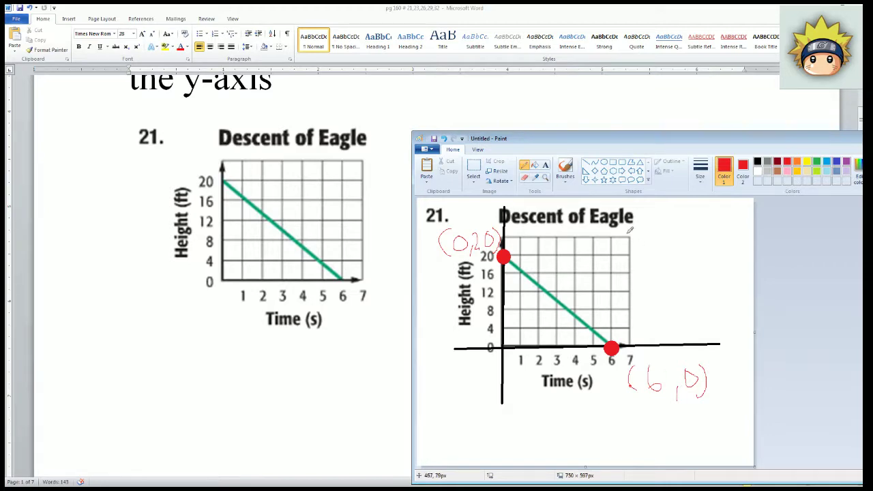
key(alt+Tab)
scroll(393, 357, up, 3)
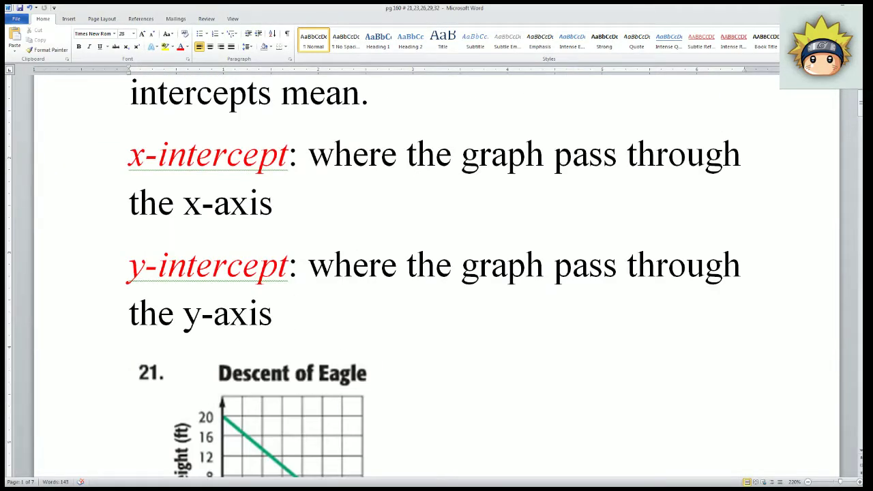
scroll(274, 259, down, 3)
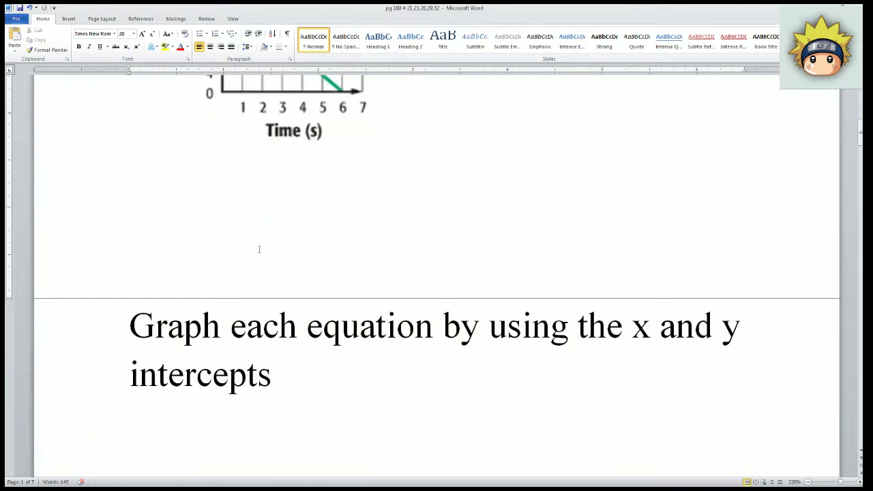
scroll(140, 264, up, 1)
click(267, 326)
text(x- intercept)
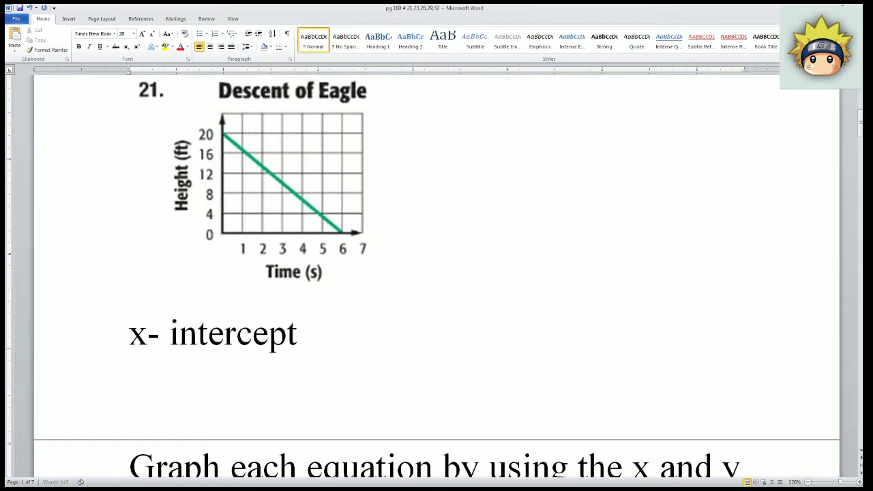
text( ( 6, 0))
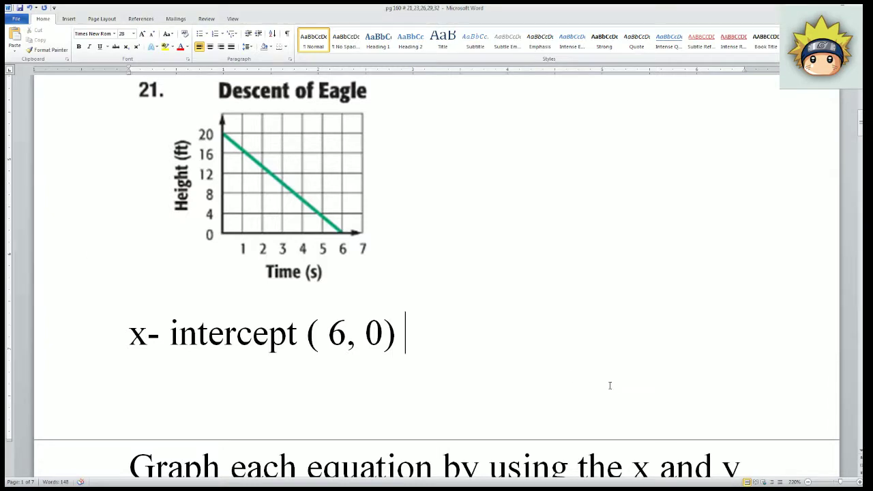
Add a new line starting "y- intercept ( 0" under the x-intercept answer, checking the marked point in Paint.
key(Return)
text(y- intercept)
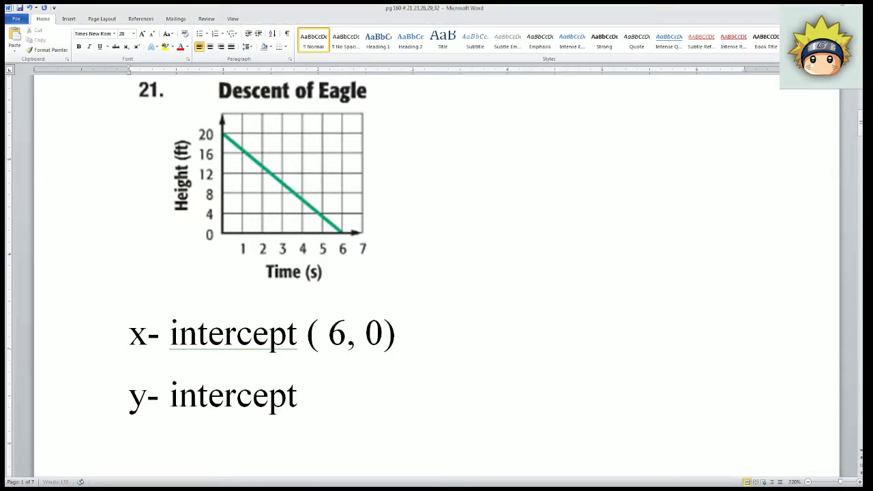
key(alt+Tab)
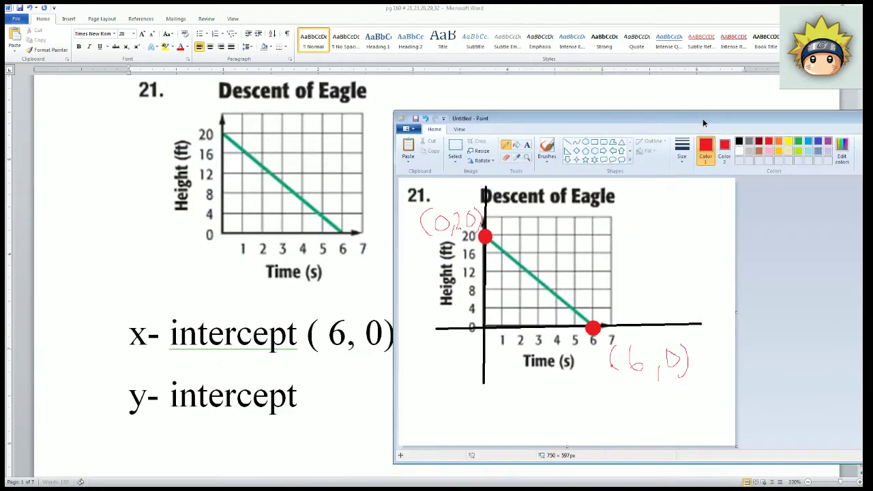
drag(703, 122, 678, 132)
key(alt+Tab)
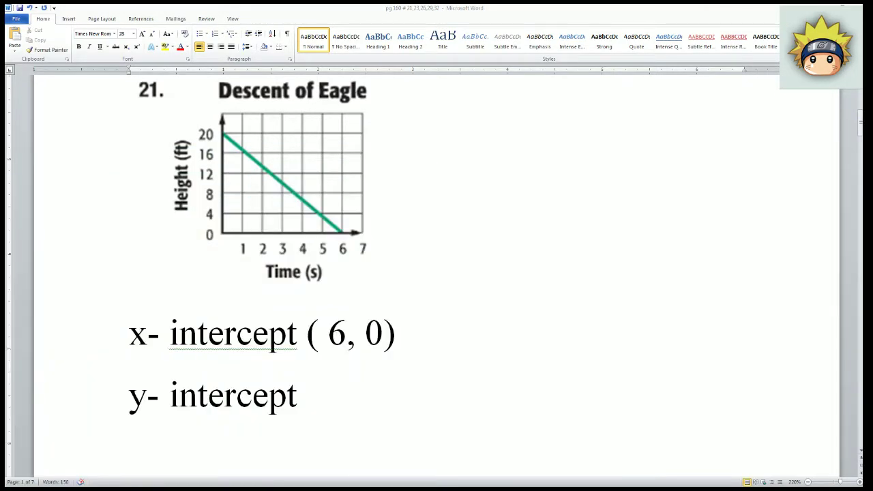
text(( 0)
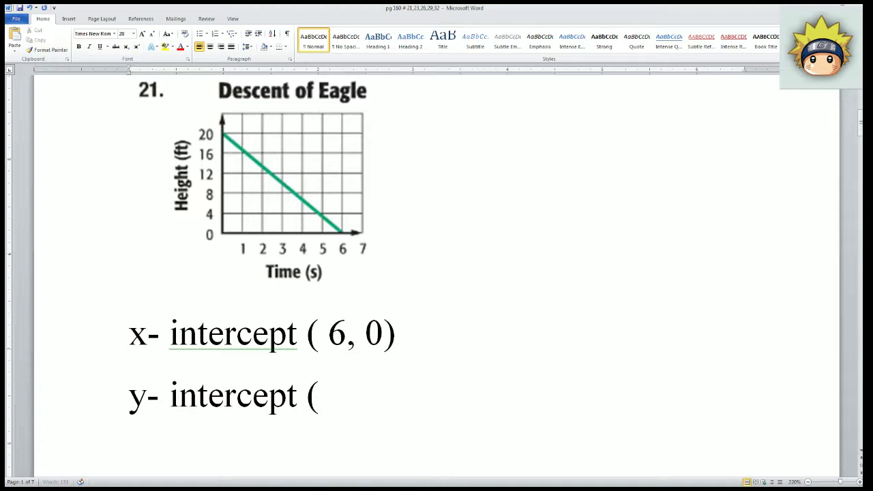